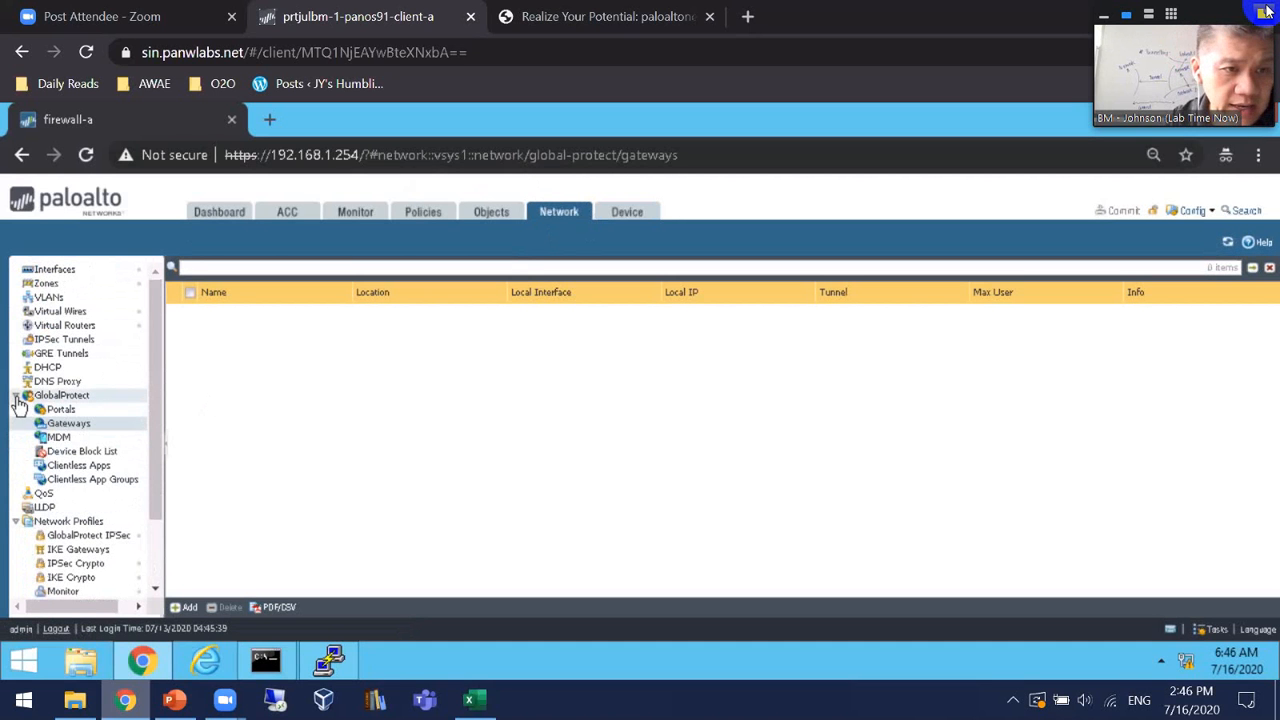
Examine the DH group, encryption and authentication options of a new IKE crypto profile and discard it without saving.
click(16, 397)
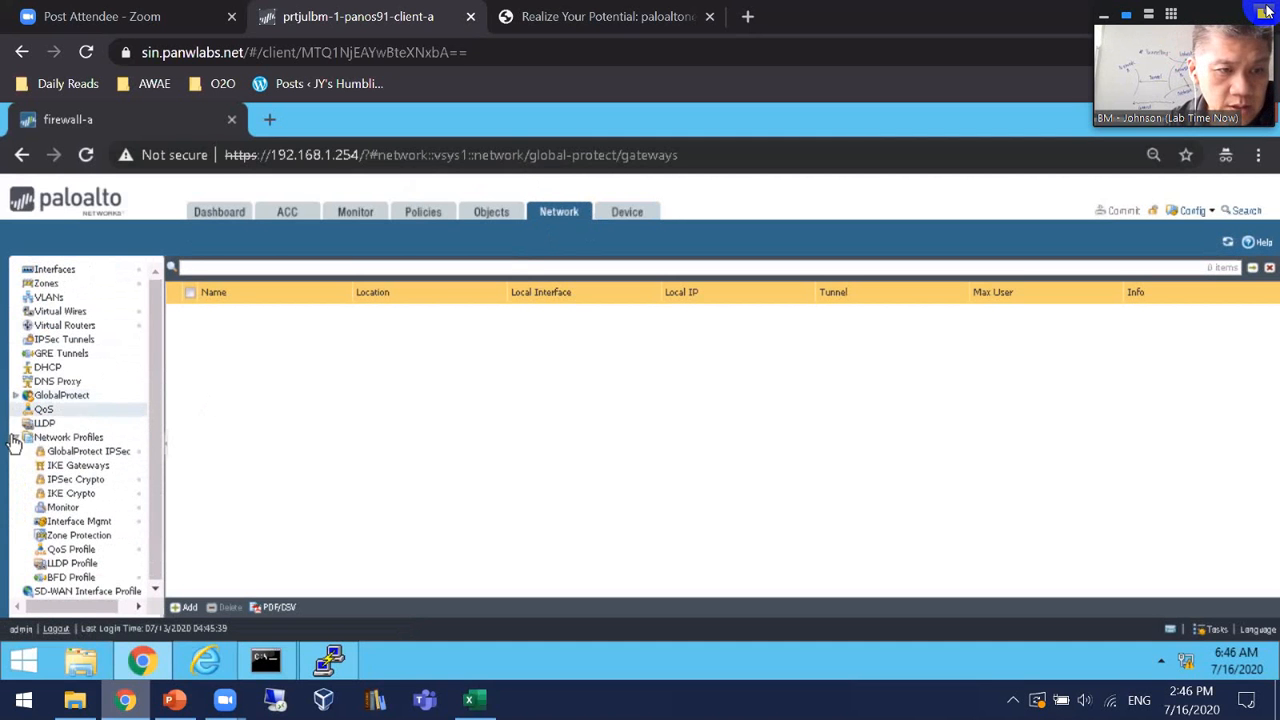
click(100, 494)
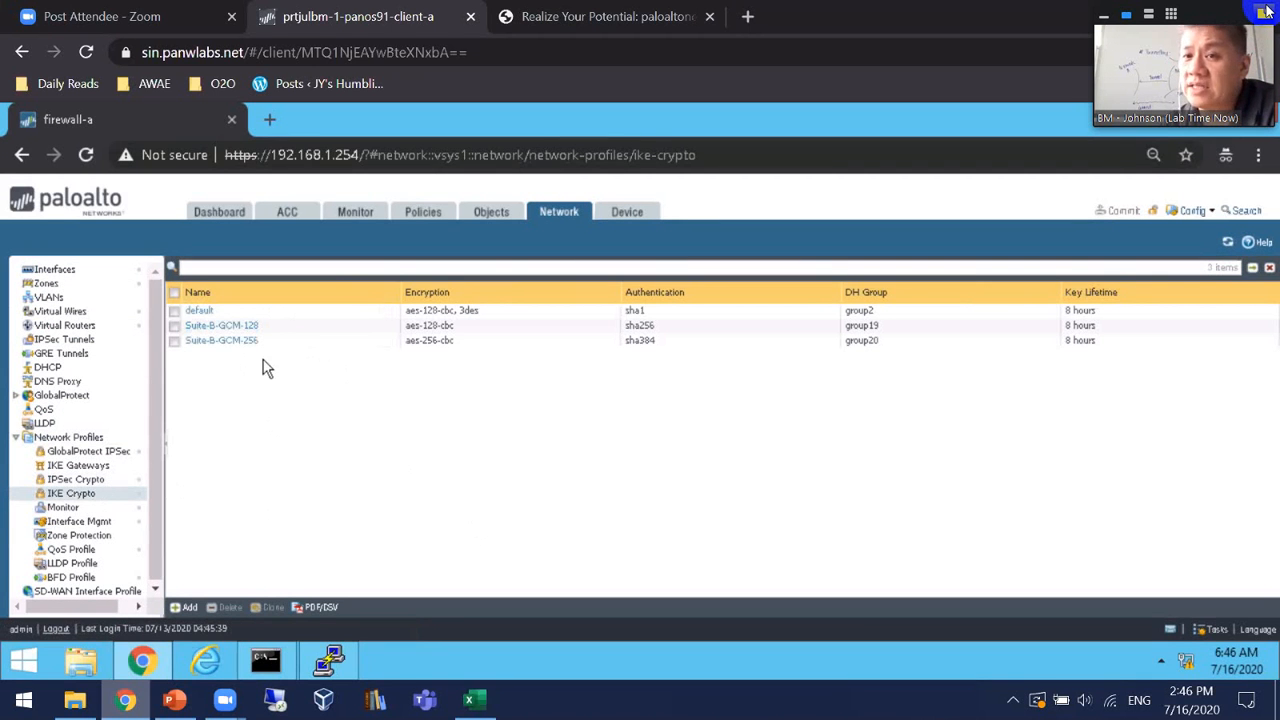
click(190, 605)
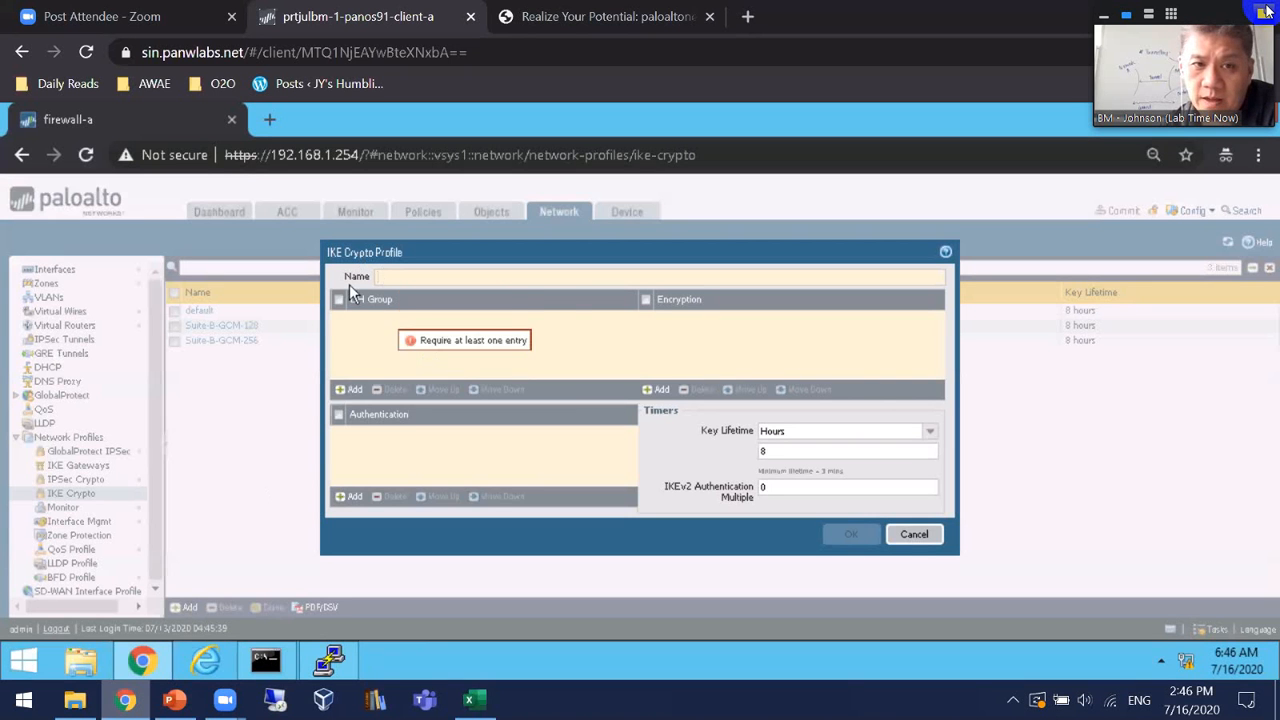
click(349, 389)
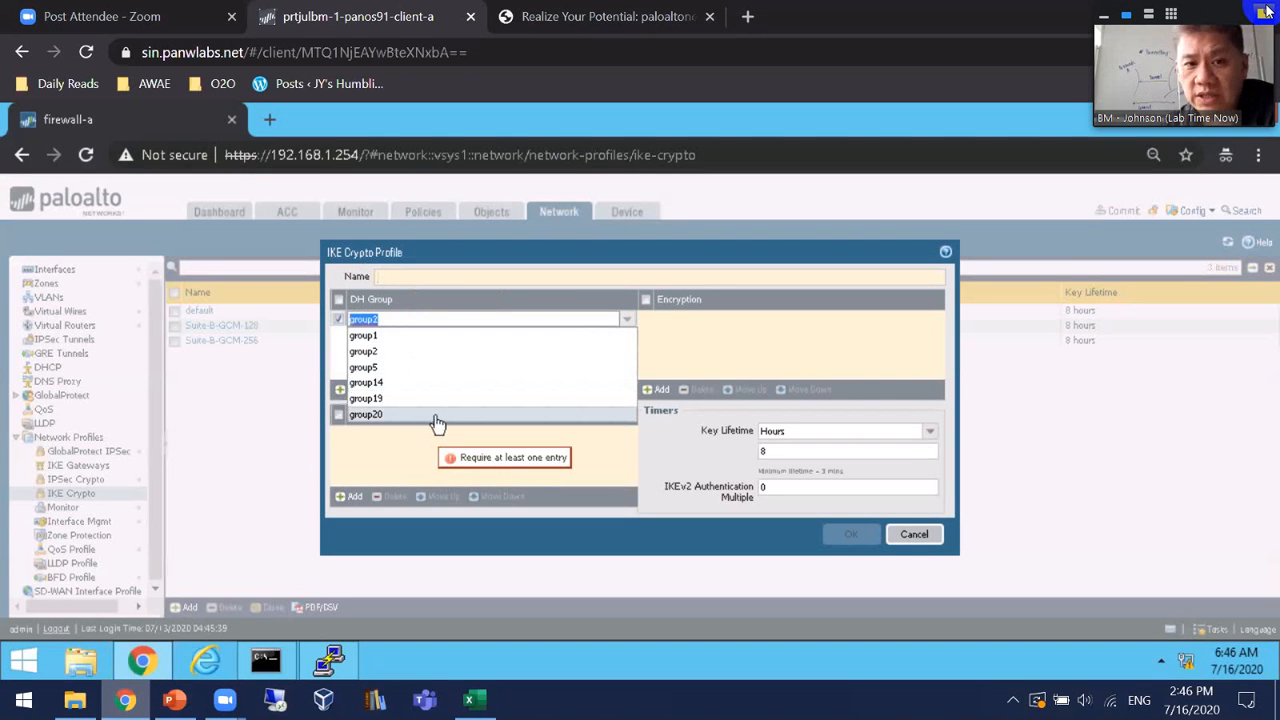
click(656, 389)
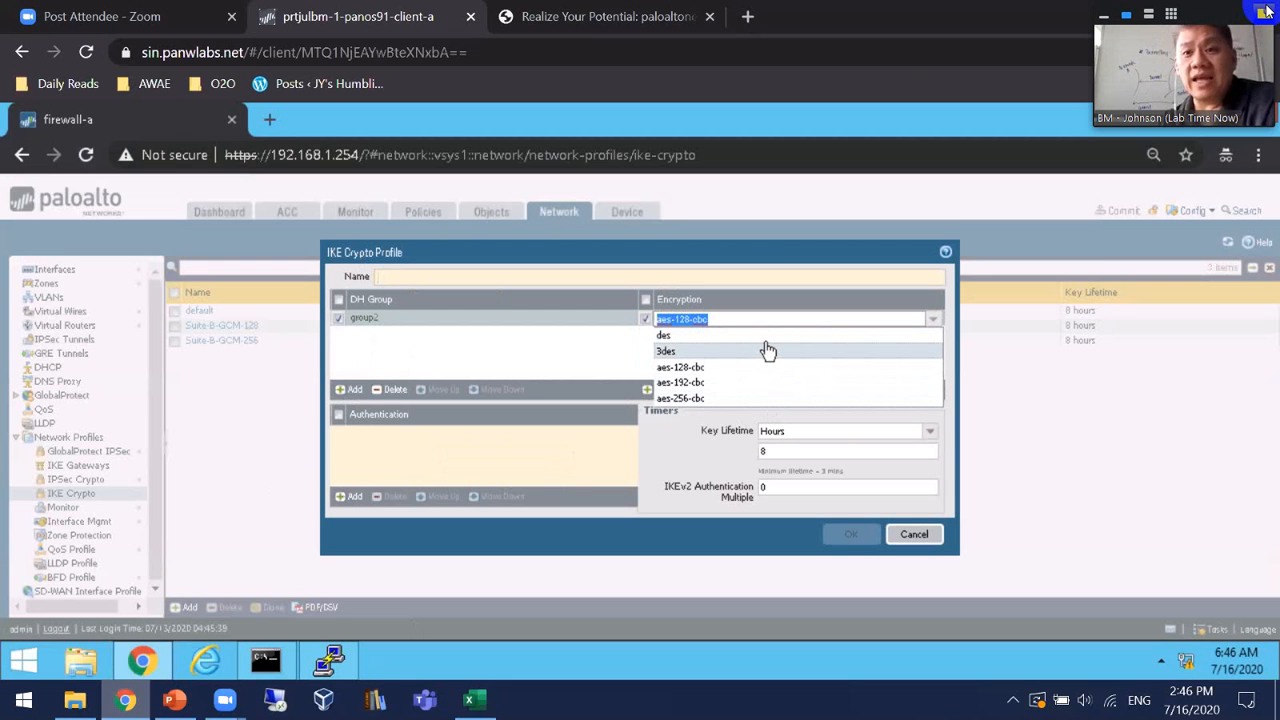
click(451, 462)
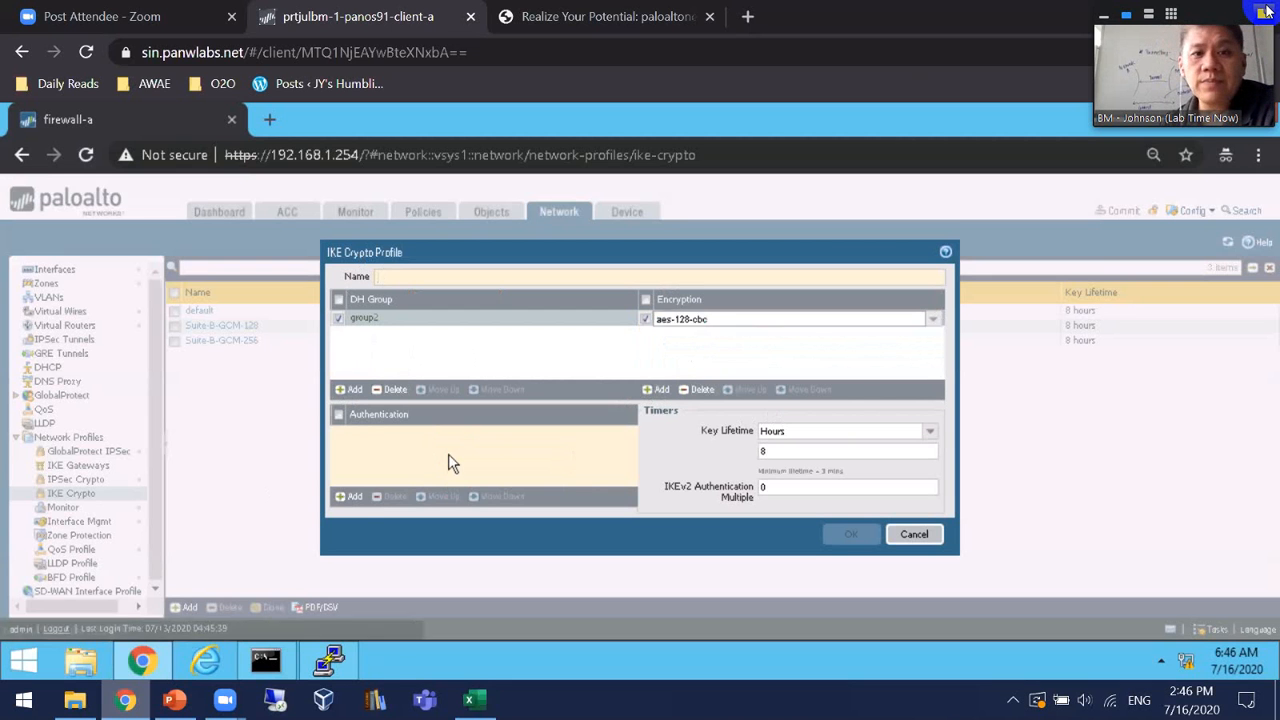
click(356, 500)
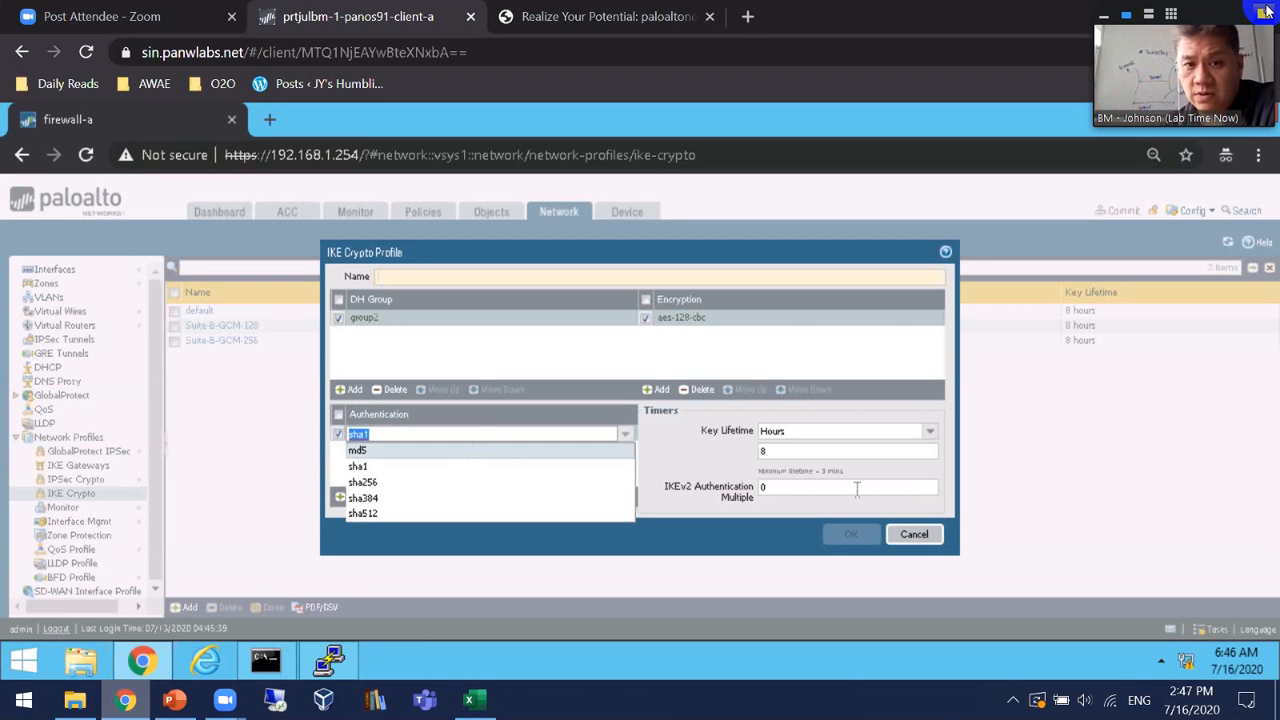
click(914, 537)
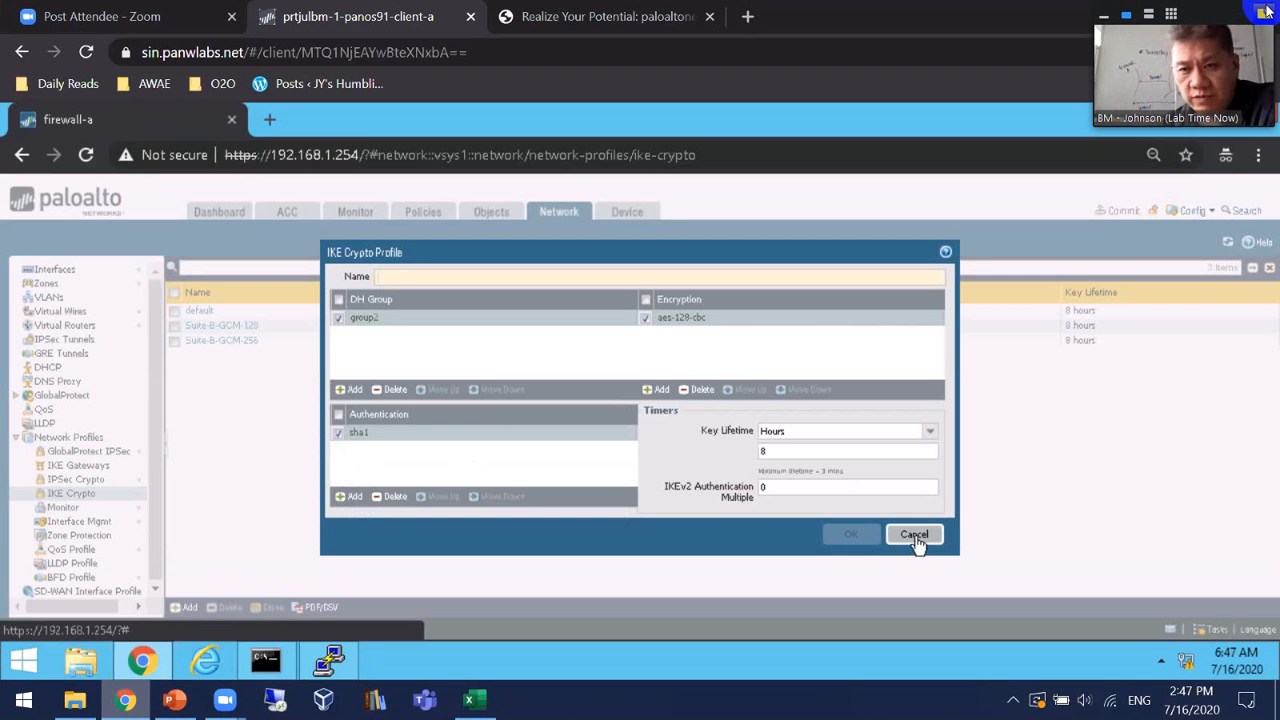
click(905, 536)
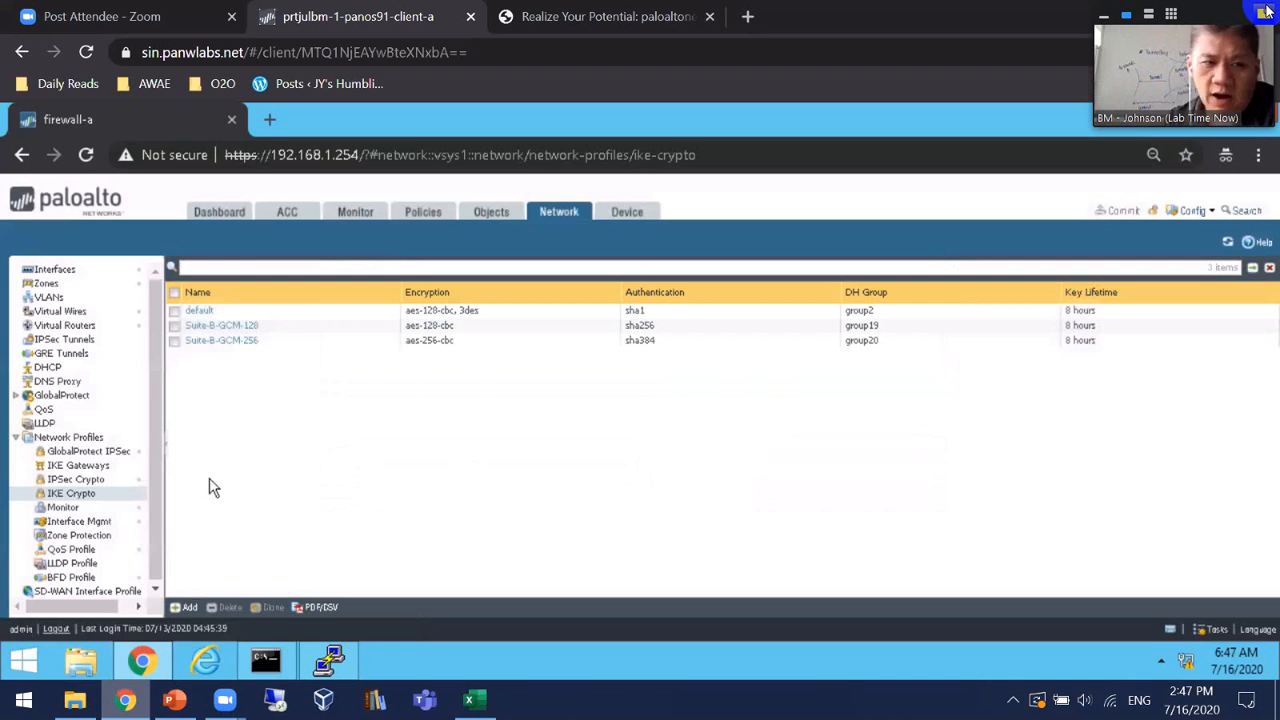
Start a new IKE gateway and examine its general settings and advanced options.
click(112, 468)
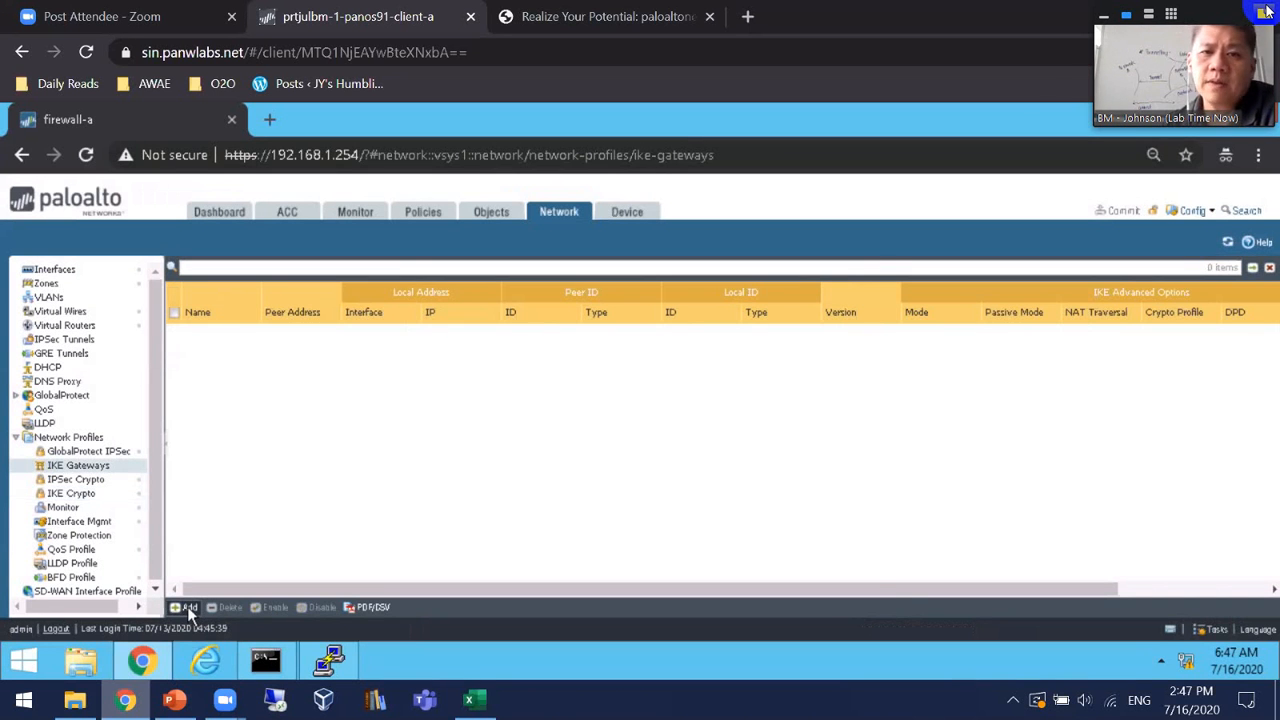
click(187, 606)
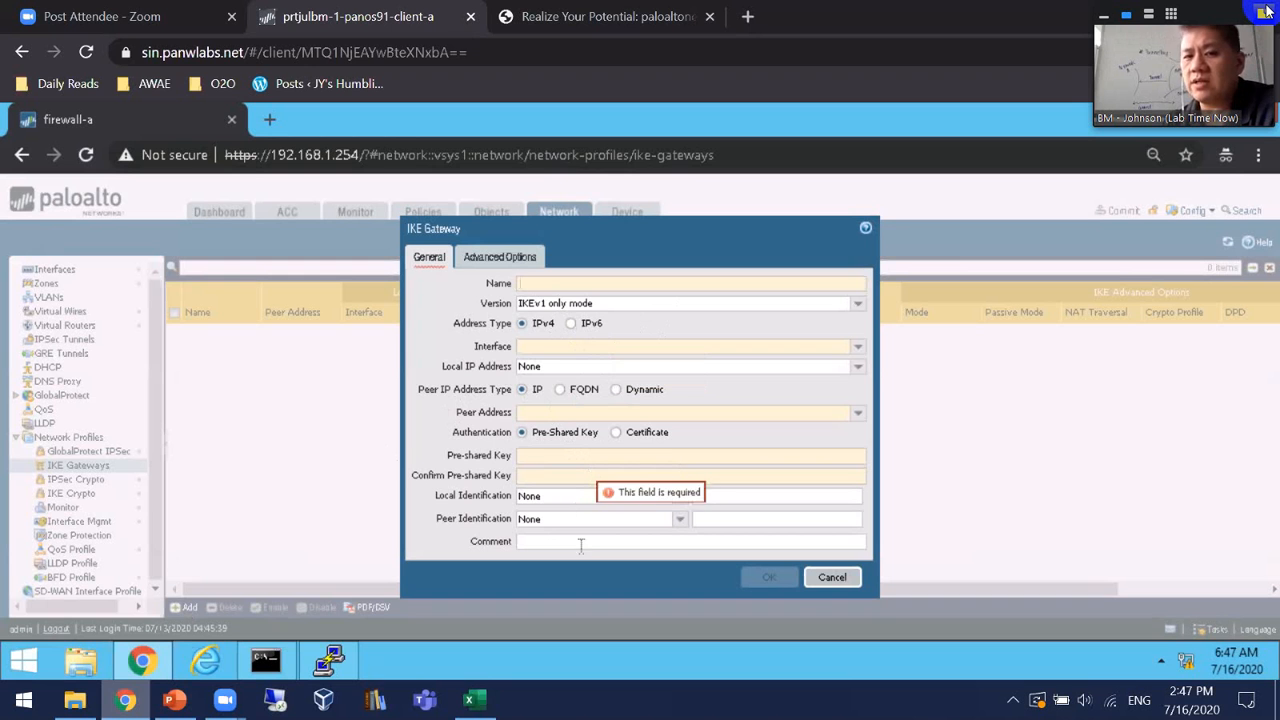
click(513, 262)
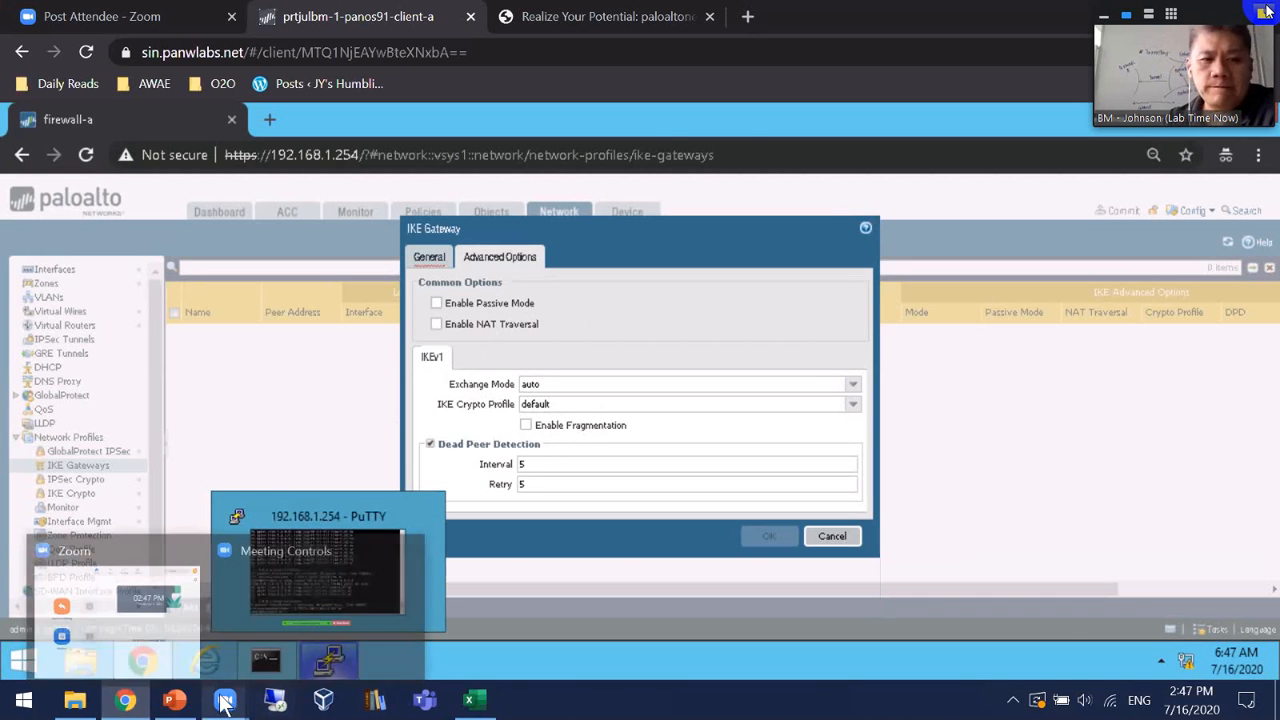
Switch to the PowerPoint slide show and advance to the IPsec Cryptographic Profiles slide.
mouse_move(224, 700)
click(174, 700)
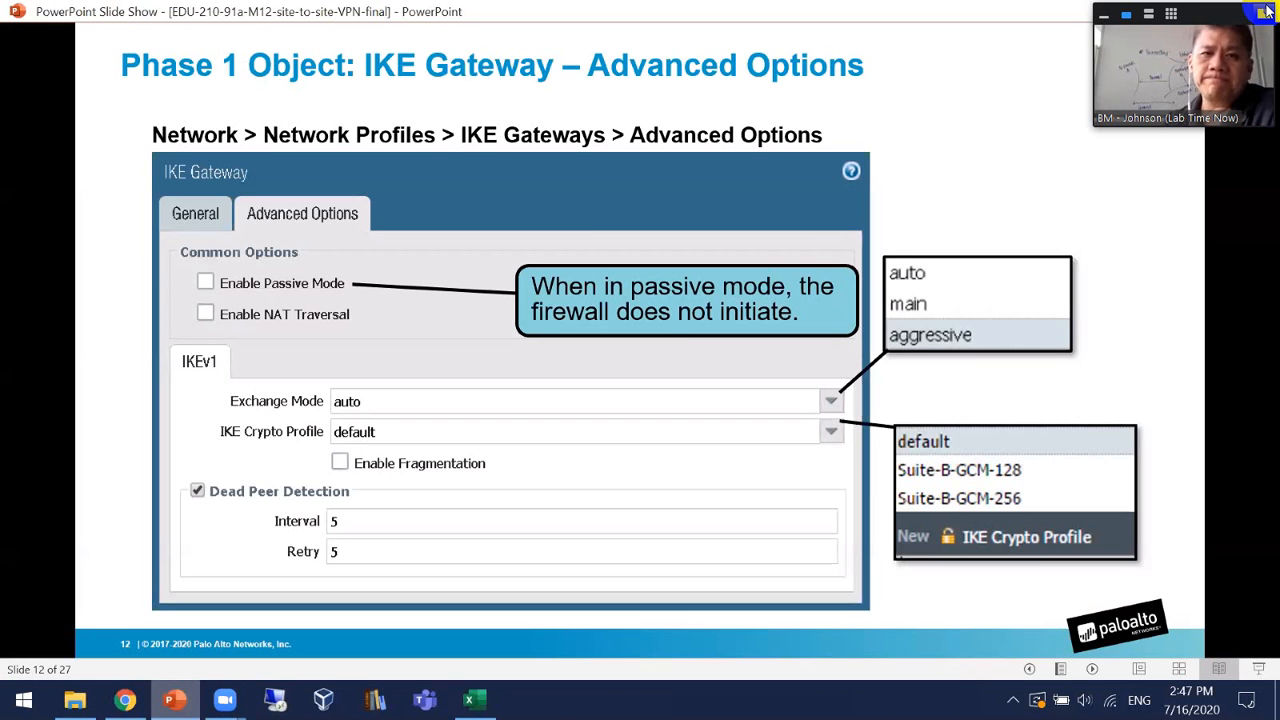
key(Right)
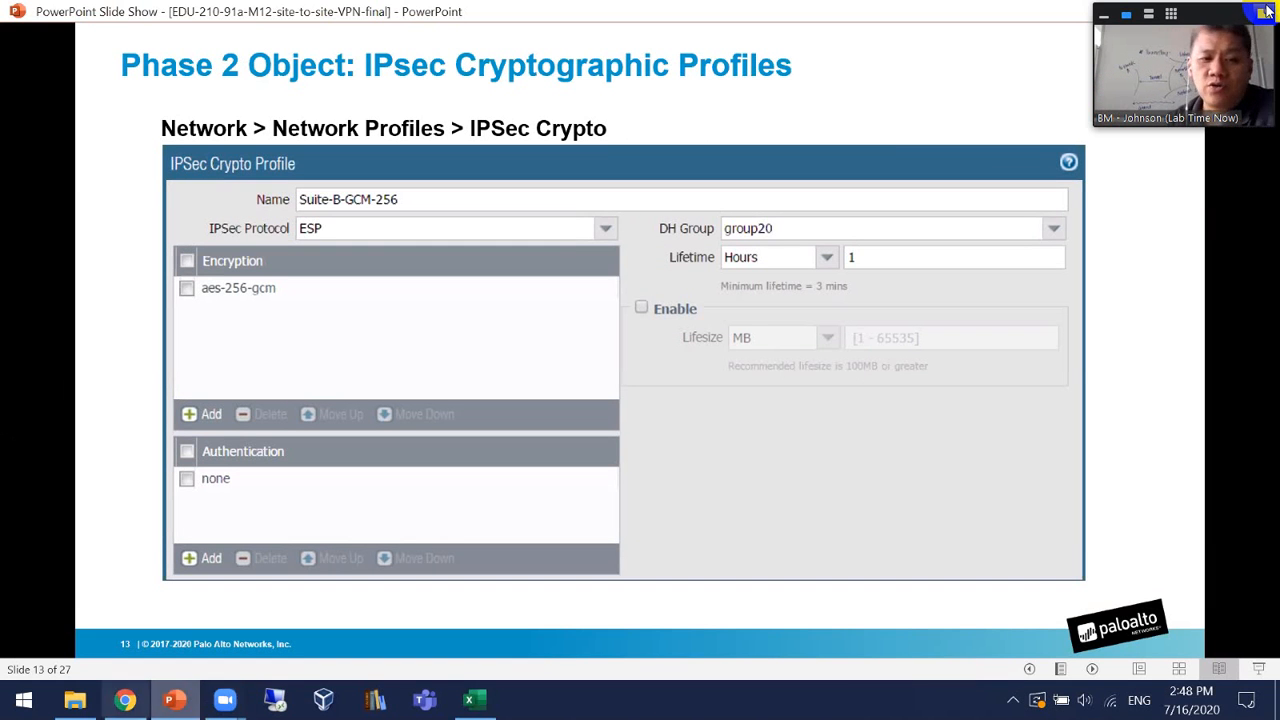
Switch back to Chrome, discard the unsaved IKE gateway and open a new IPSec crypto profile with the page enlarged.
click(127, 702)
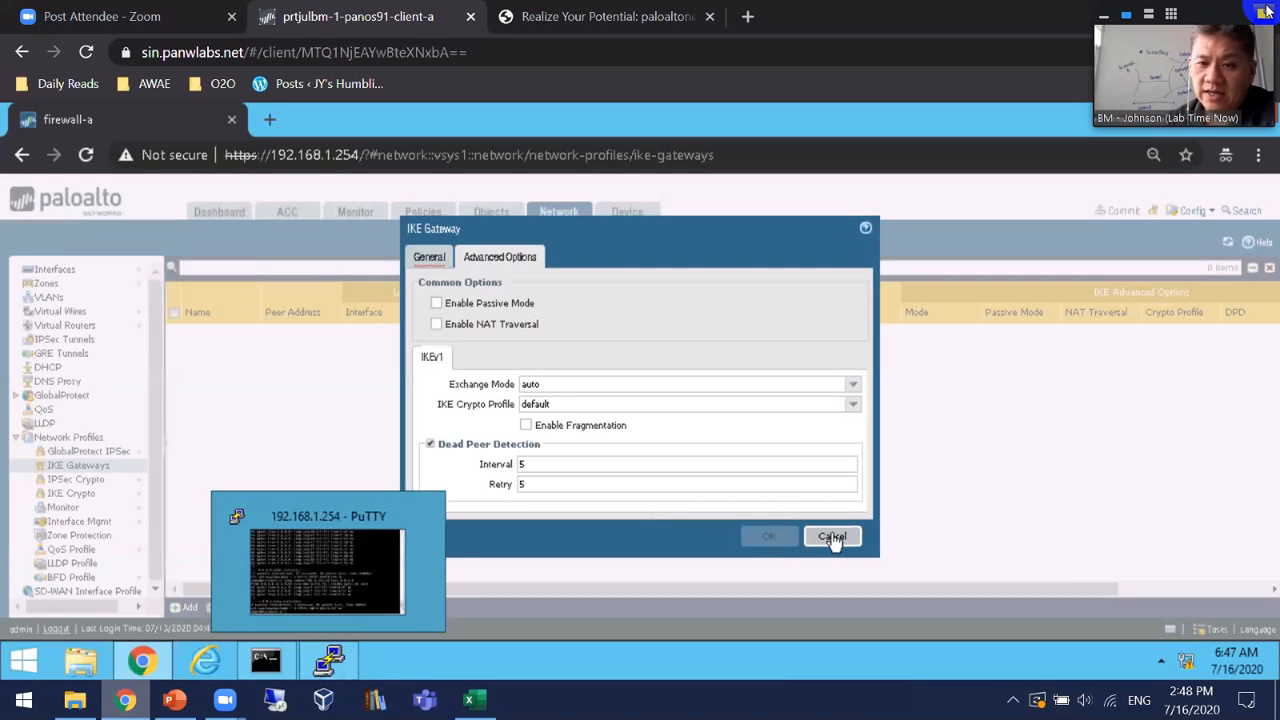
click(831, 537)
click(88, 481)
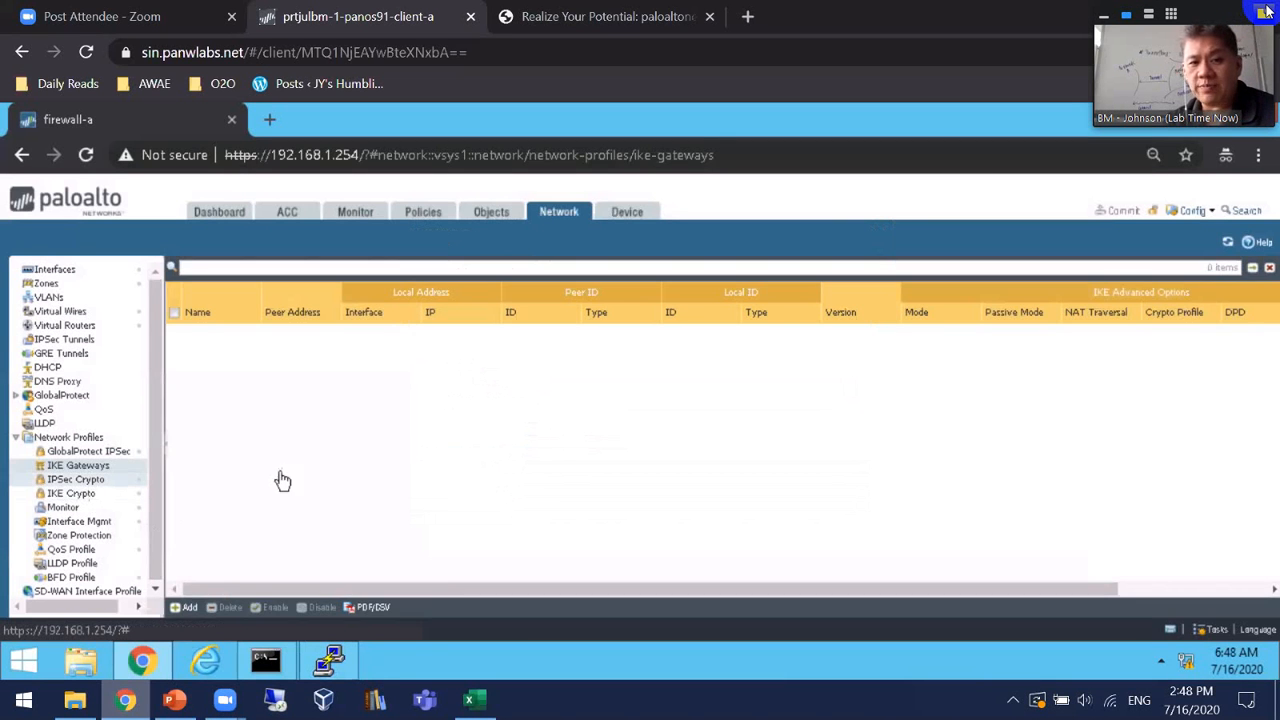
key(ctrl+plus)
key(ctrl+plus)
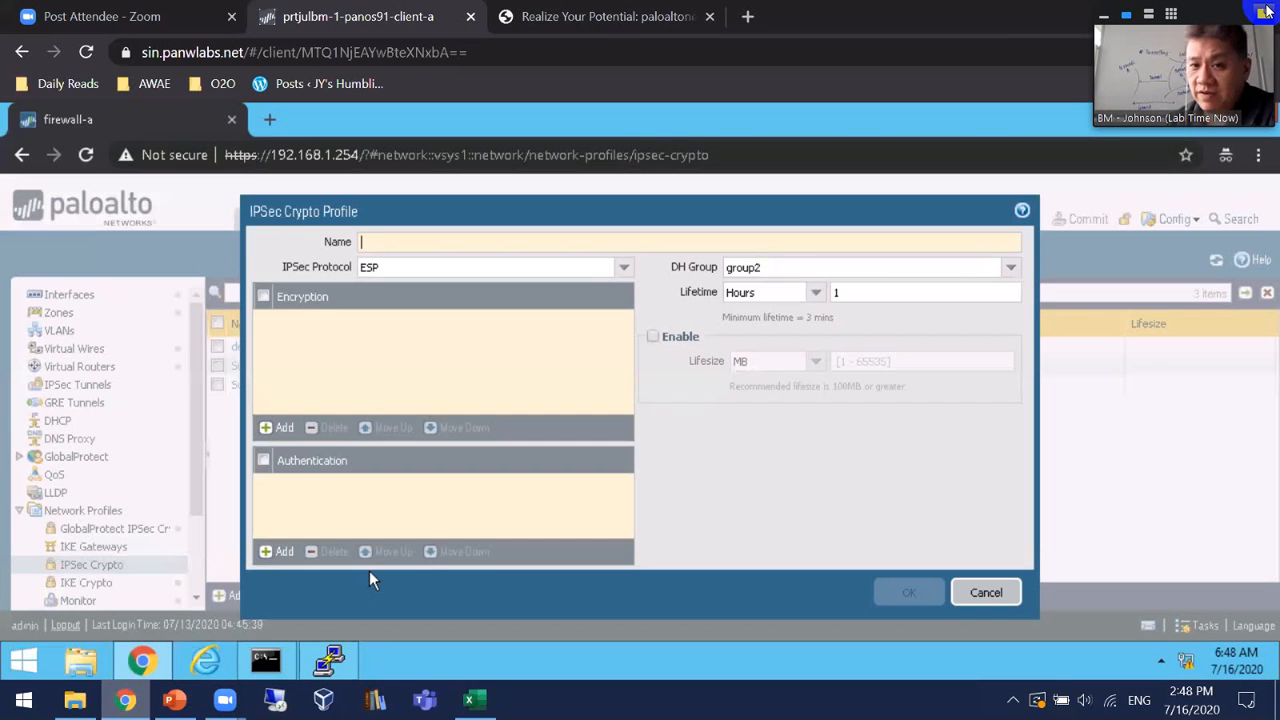
Examine the DH group, IPSec protocol, encryption and authentication options of the new IPSec crypto profile and discard it without saving.
click(1010, 270)
click(1010, 270)
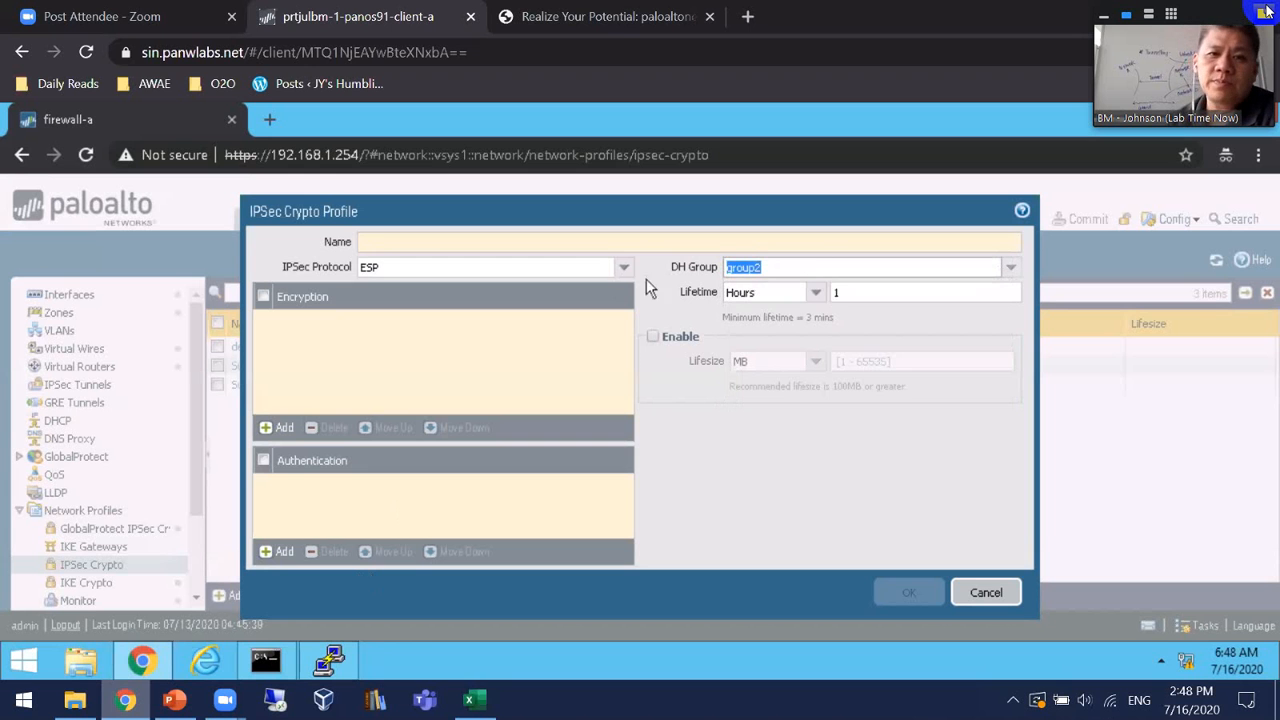
click(621, 269)
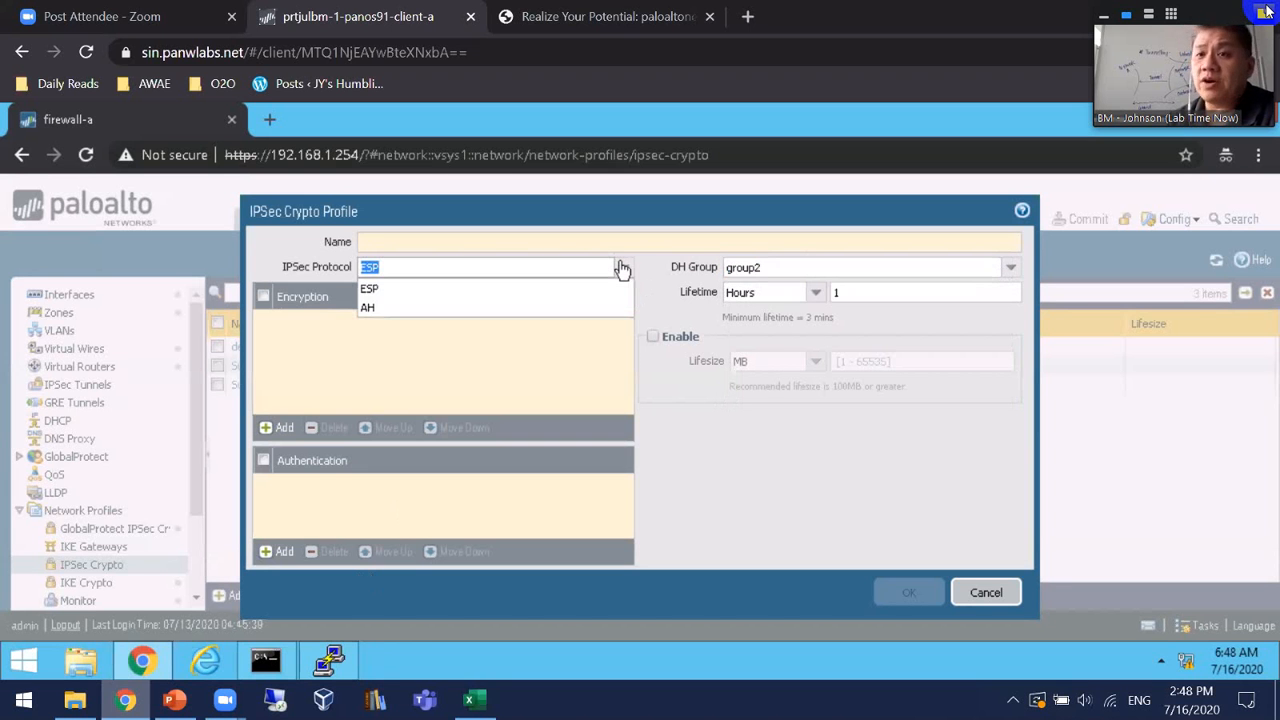
click(622, 269)
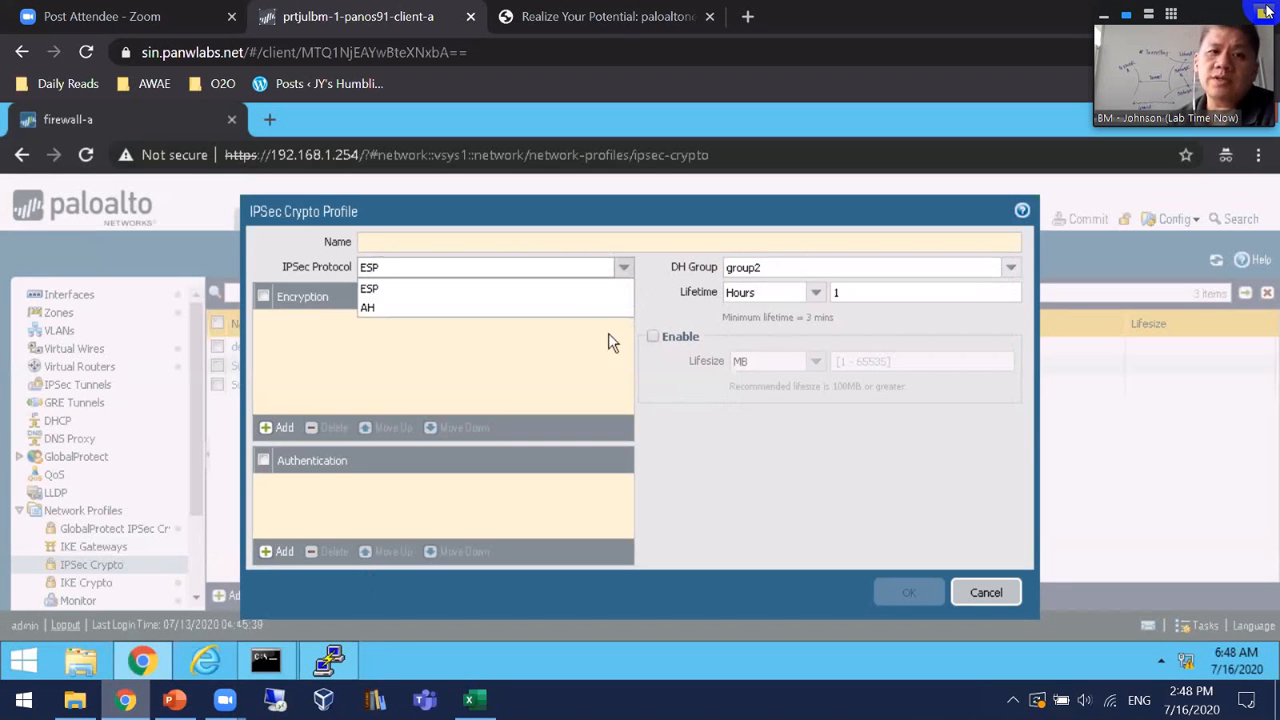
click(267, 430)
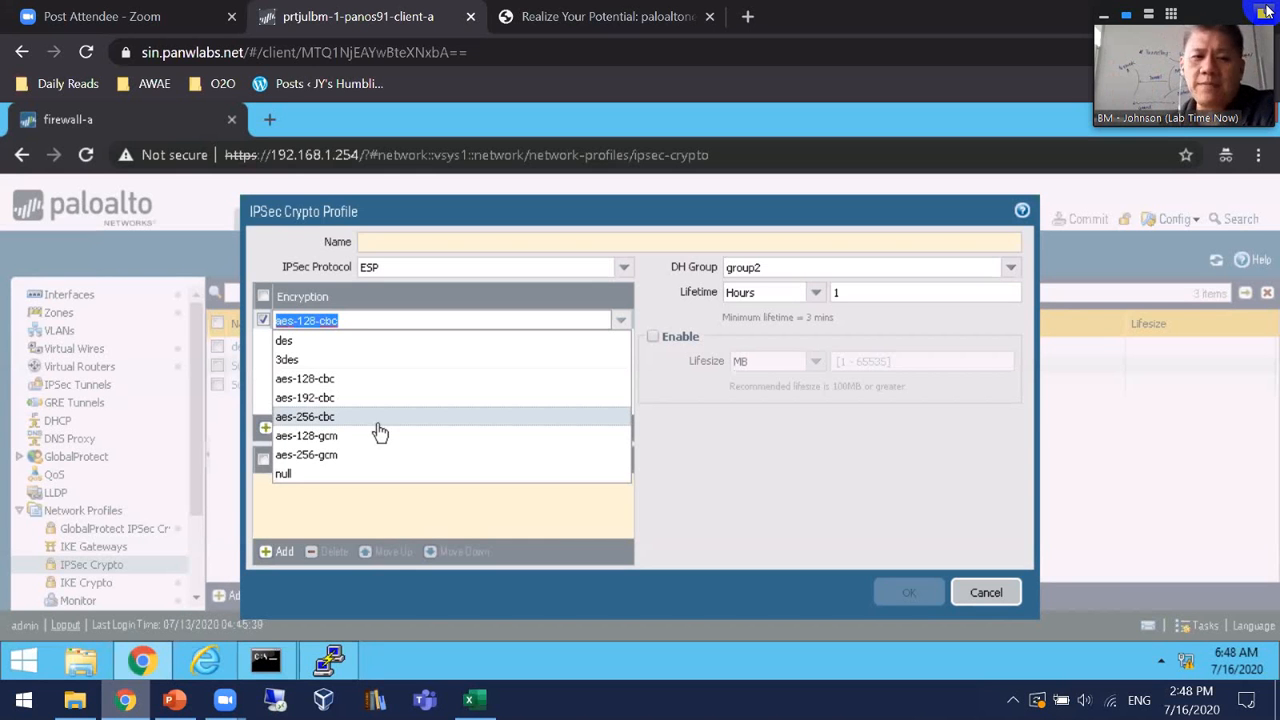
click(703, 466)
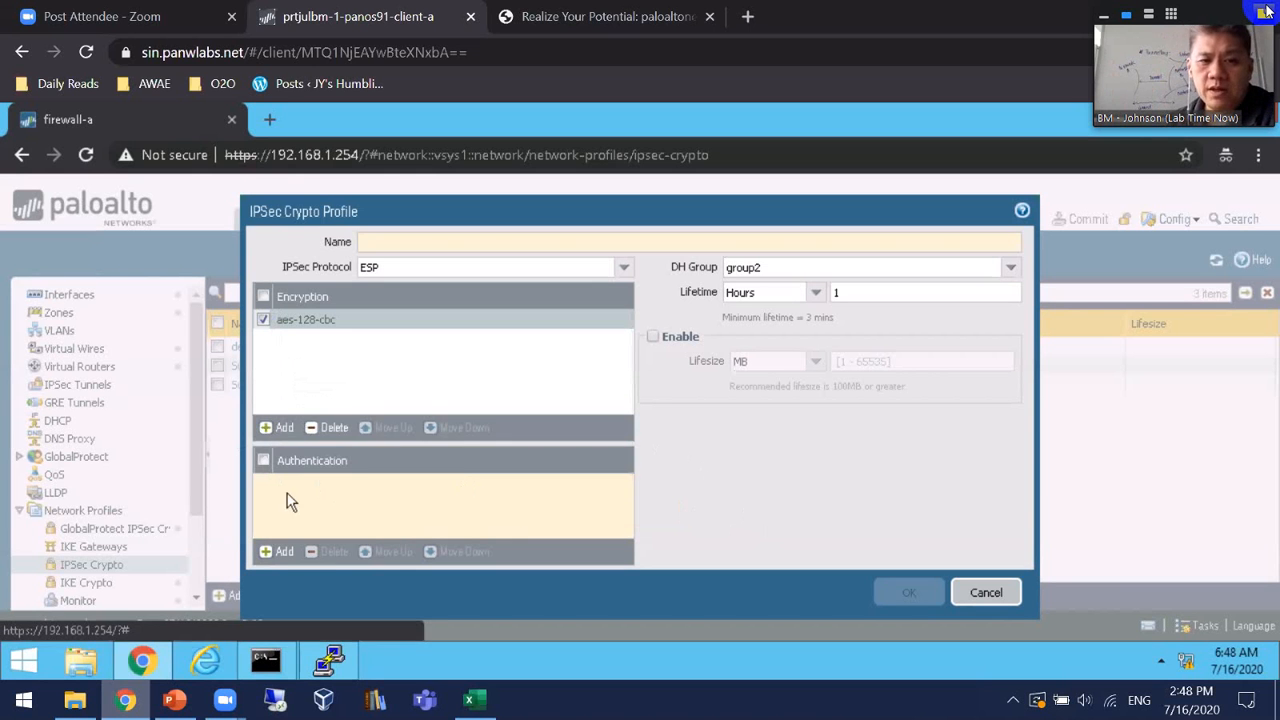
click(282, 552)
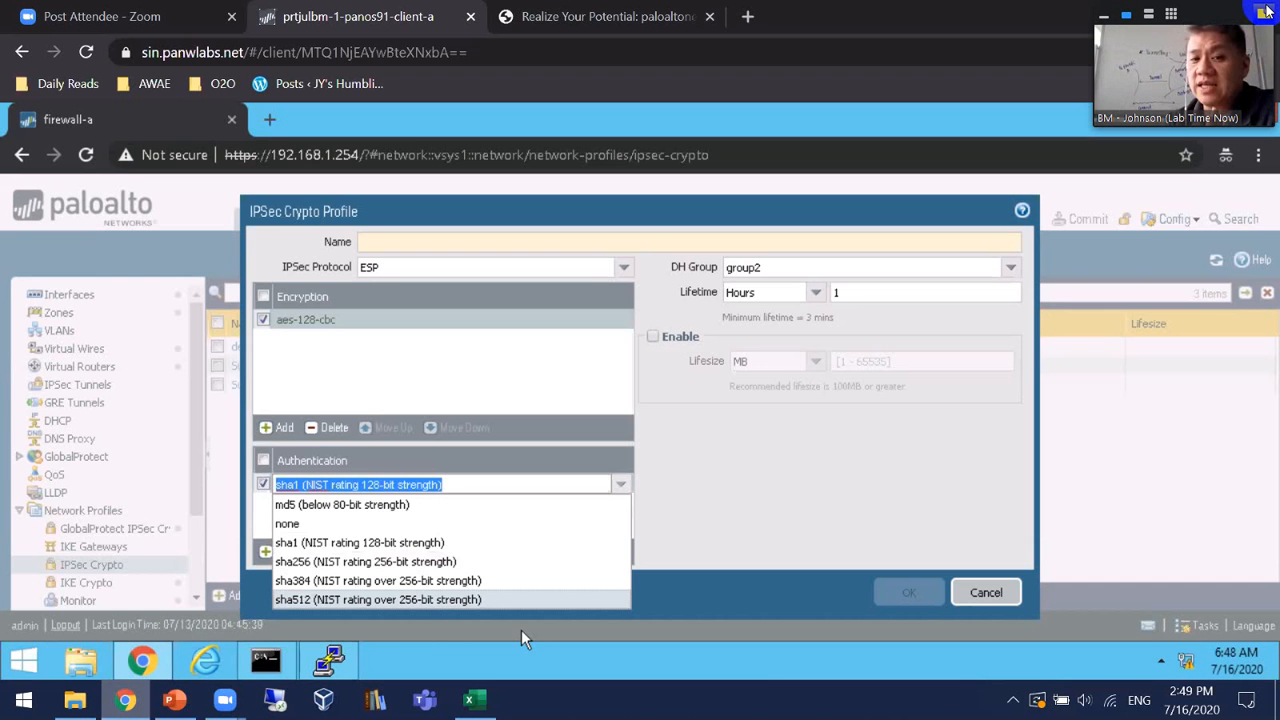
click(1010, 598)
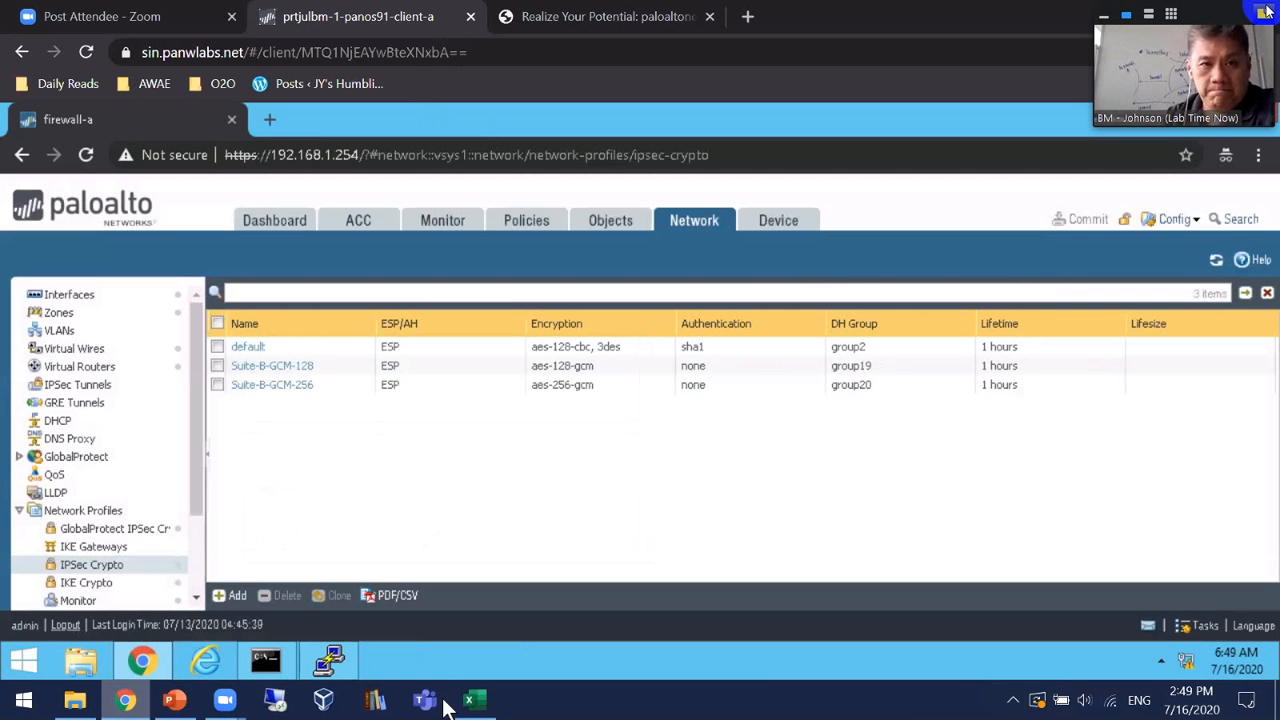
Switch to the PowerPoint slide show, revisit the IKE Gateway General Tab slide and advance to the VPN Tunnel Interface slide.
click(175, 700)
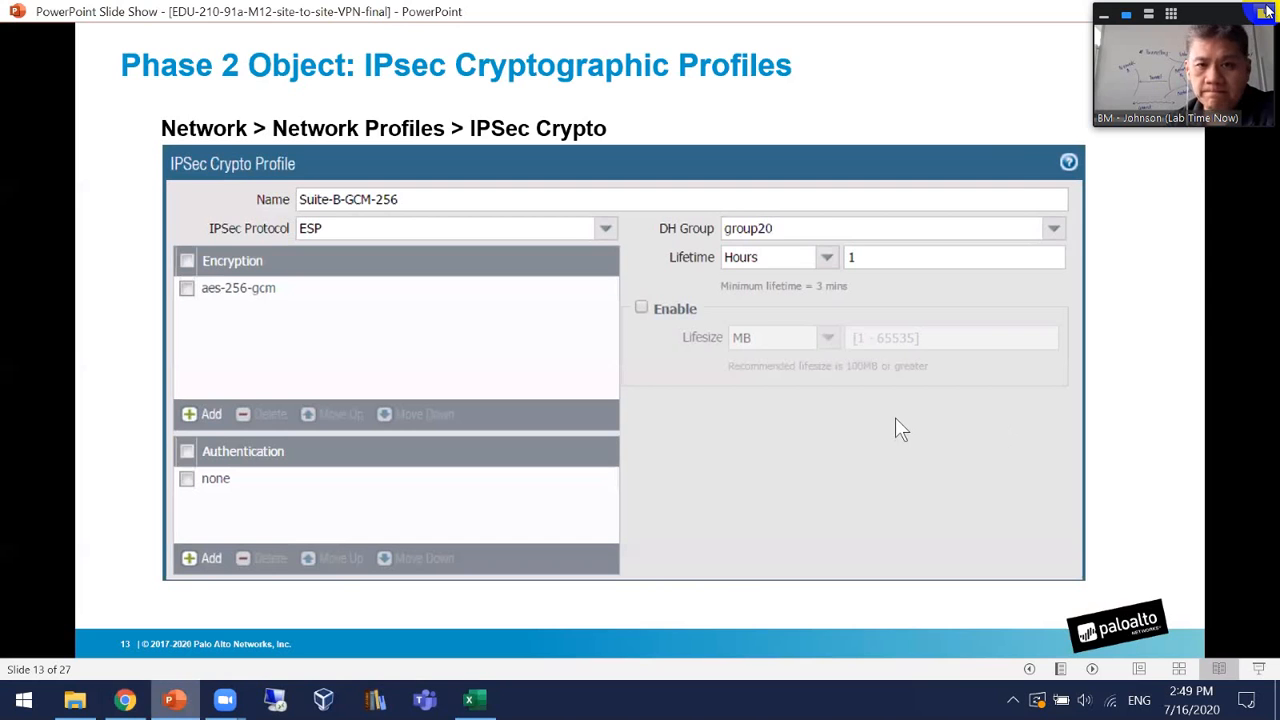
key(Left)
key(Left)
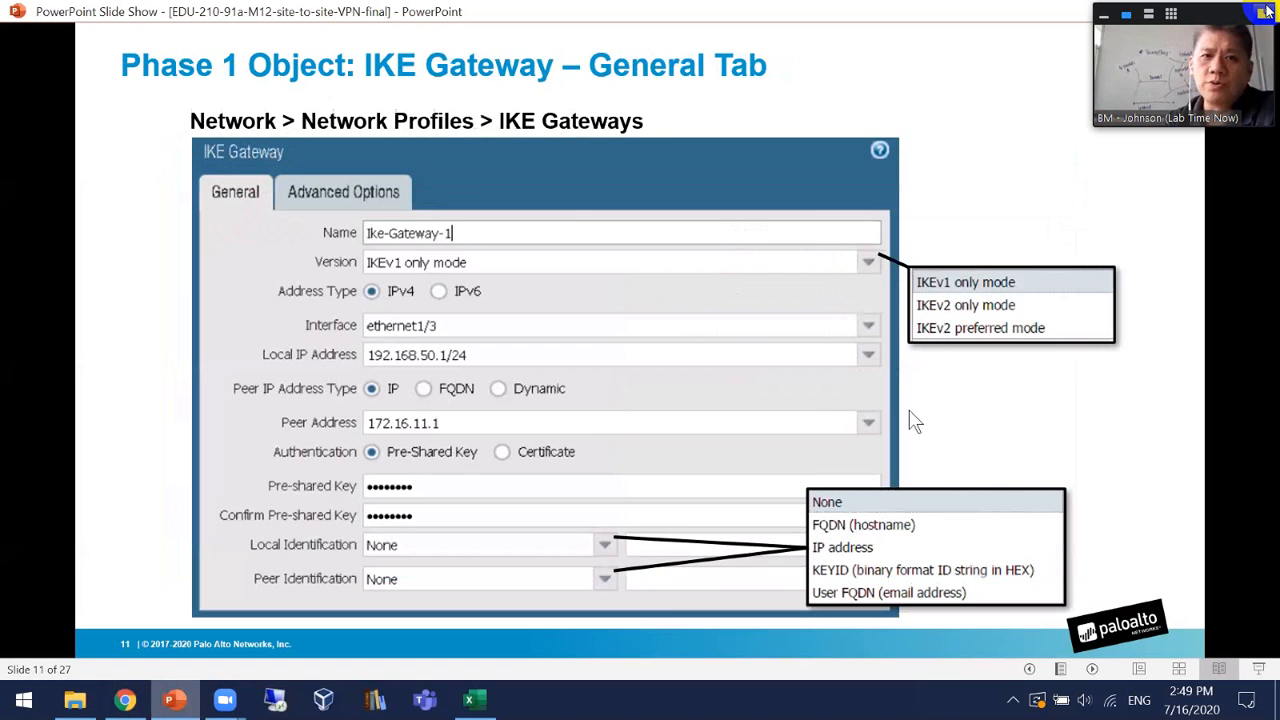
key(Right)
key(Right)
key(Right)
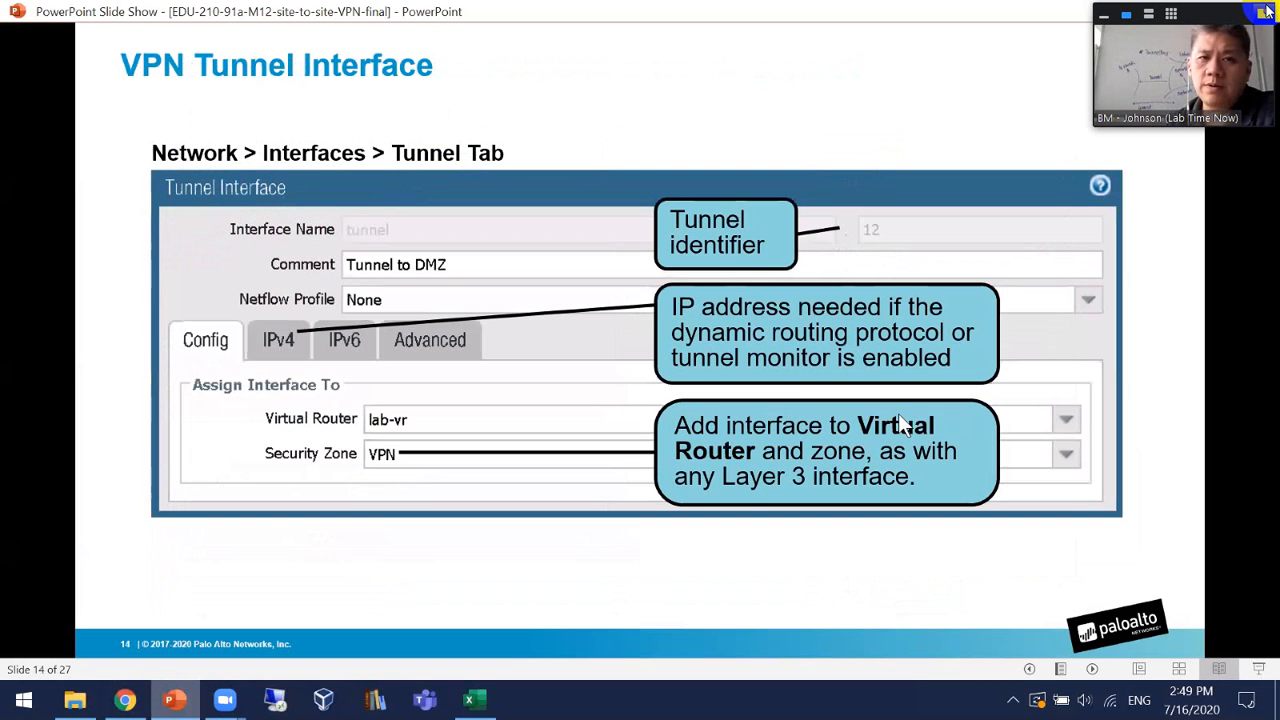